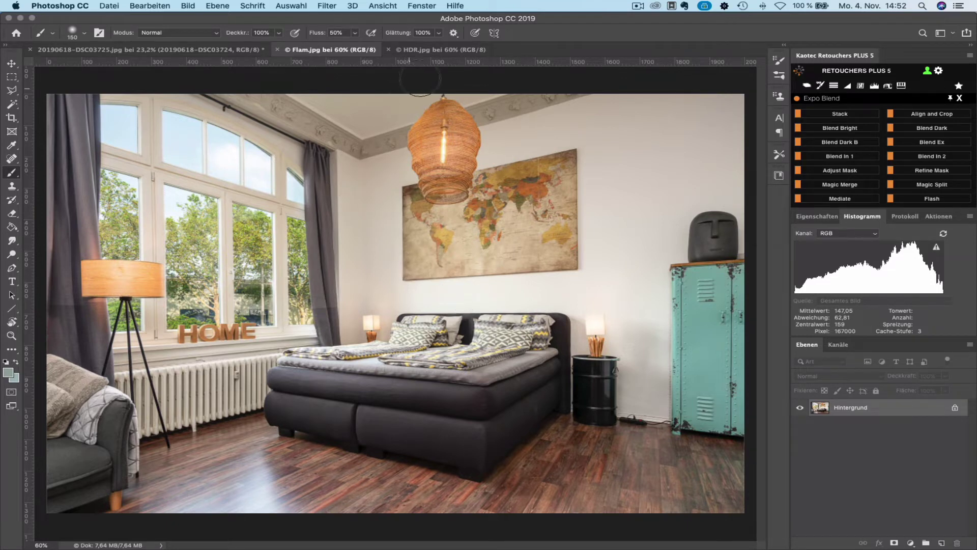
- Compare the Flam.jpg and HDR.jpg bedroom versions, finishing with HDR.jpg shown
{"action": "left_click", "coordinate": [440, 50]}
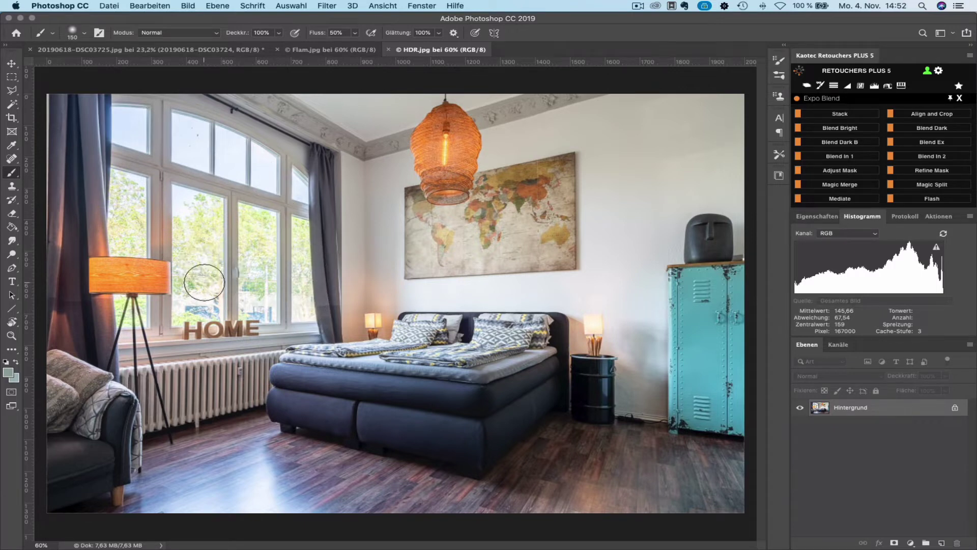
{"action": "left_click", "coordinate": [327, 51]}
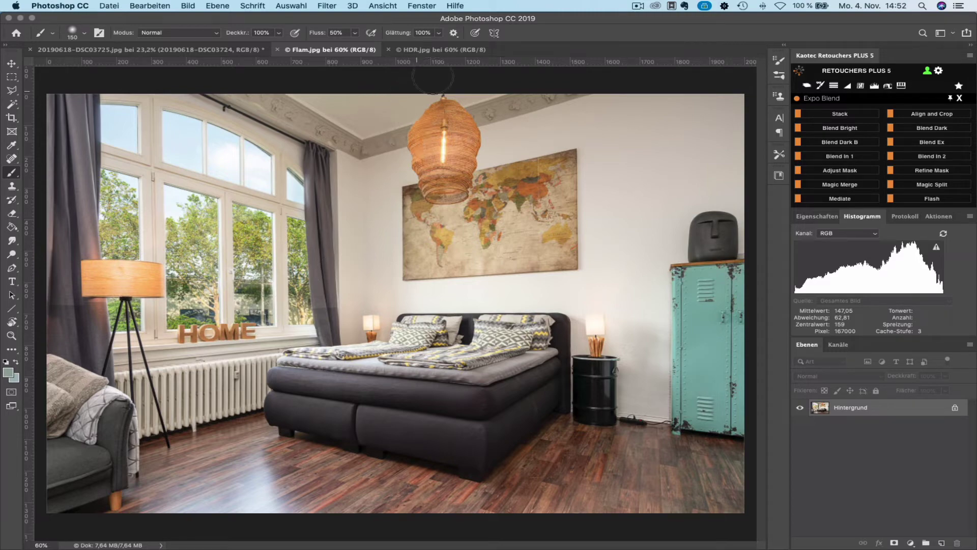
{"action": "left_click", "coordinate": [428, 51]}
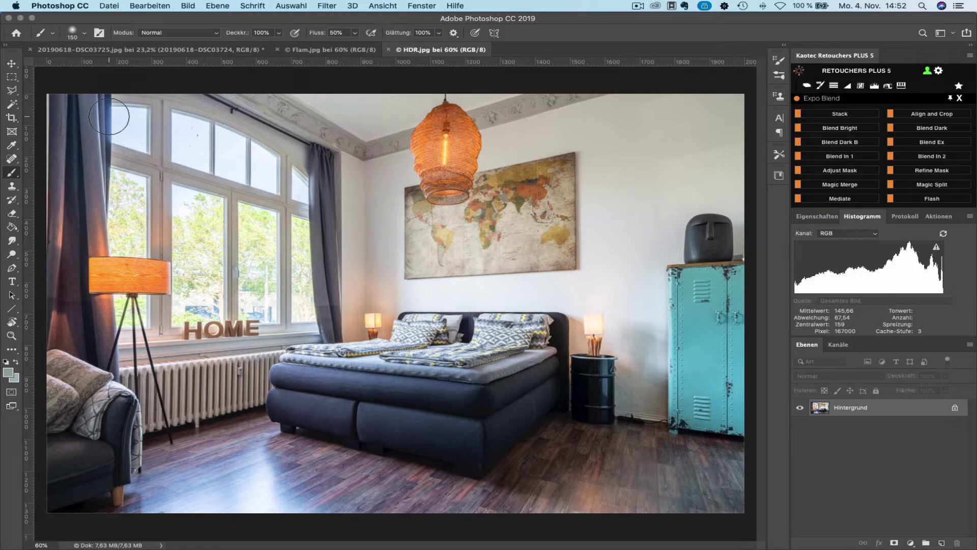
- Zoom into the window area of HDR.jpg and back out
{"action": "scroll", "coordinate": [109, 117], "scroll_direction": "up", "scroll_amount": 2}
{"action": "scroll", "coordinate": [109, 117], "scroll_direction": "up", "scroll_amount": 2}
{"action": "scroll", "coordinate": [109, 116], "scroll_direction": "up", "scroll_amount": 2}
{"action": "scroll", "coordinate": [109, 117], "scroll_direction": "up", "scroll_amount": 2}
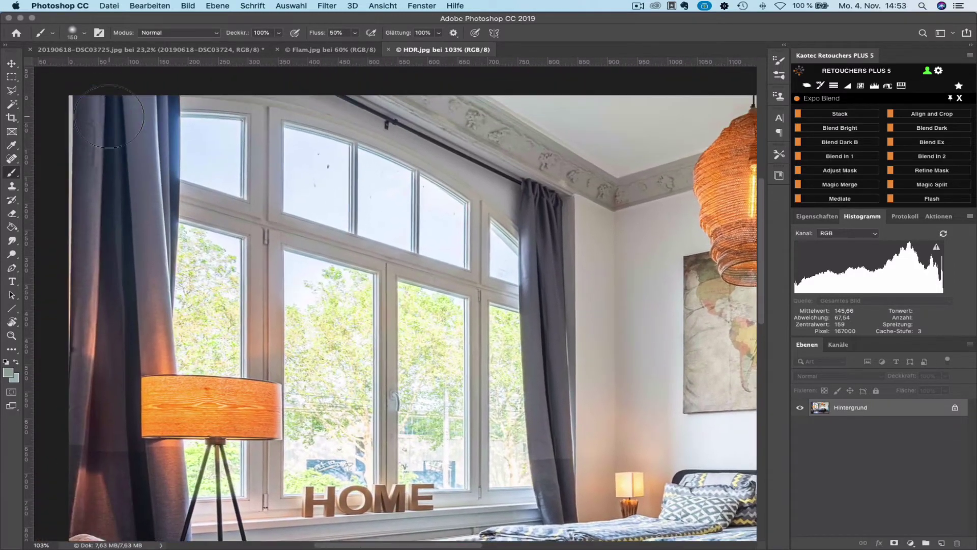
{"action": "scroll", "coordinate": [109, 117], "scroll_direction": "left", "scroll_amount": 2}
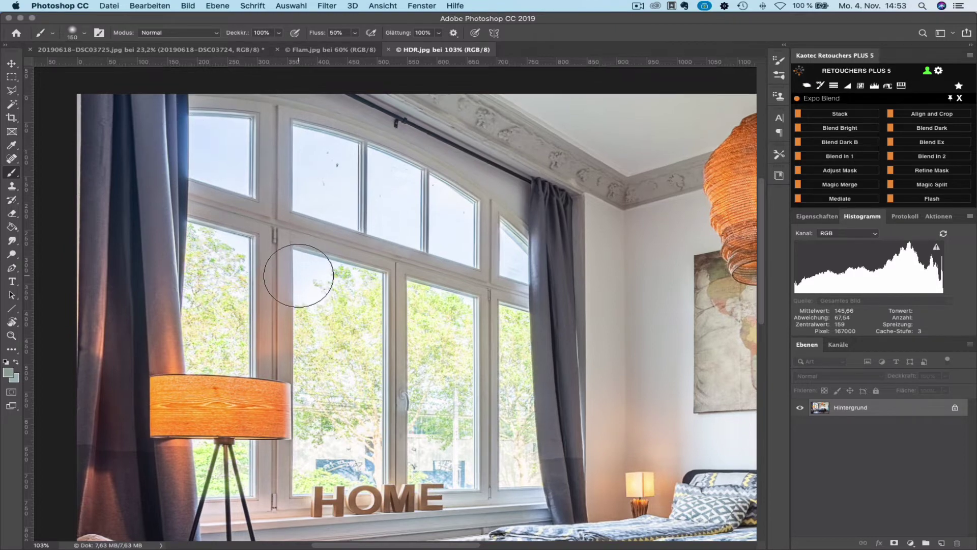
{"action": "scroll", "coordinate": [298, 275], "scroll_direction": "up", "scroll_amount": 2}
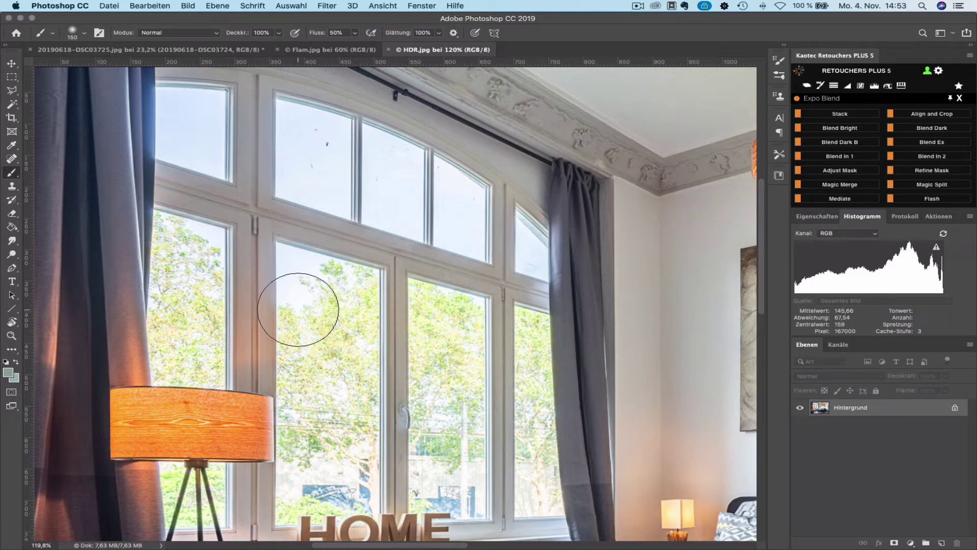
{"action": "scroll", "coordinate": [298, 309], "scroll_direction": "down", "scroll_amount": 2}
{"action": "scroll", "coordinate": [301, 306], "scroll_direction": "down", "scroll_amount": 1}
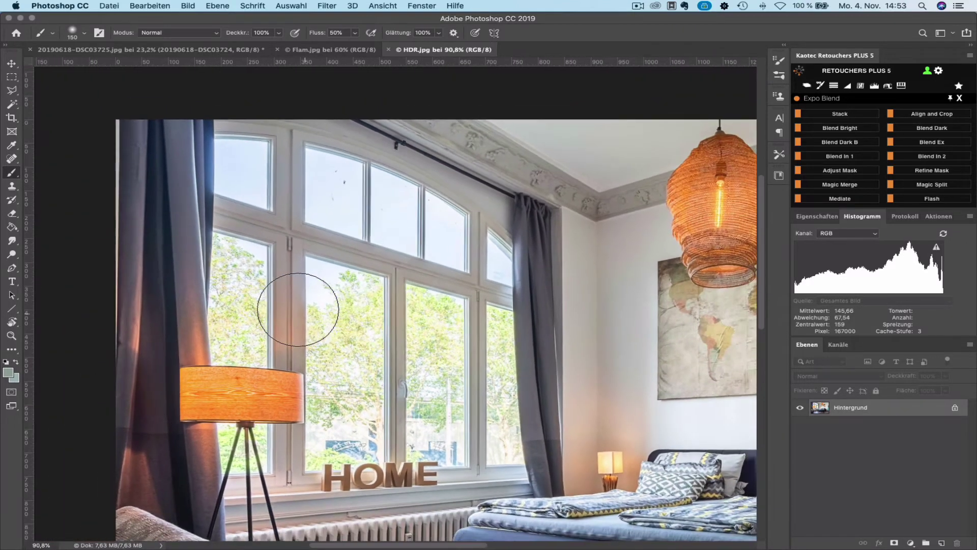
- Inspect the Flam.jpg windows up close, then bring up 20190618-DSC03725.jpg
{"action": "left_click", "coordinate": [323, 51]}
{"action": "scroll", "coordinate": [92, 125], "scroll_direction": "up", "scroll_amount": 2}
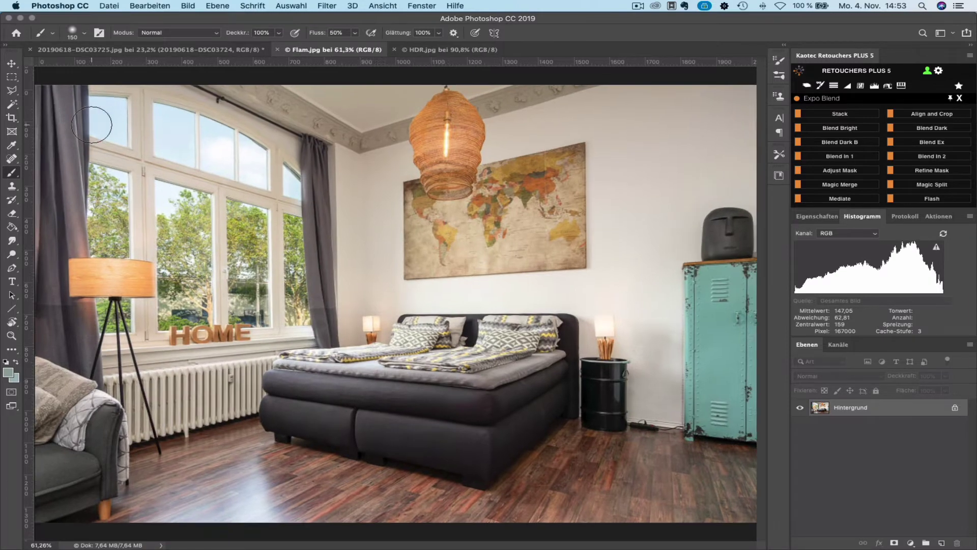
{"action": "scroll", "coordinate": [92, 125], "scroll_direction": "up", "scroll_amount": 4}
{"action": "scroll", "coordinate": [92, 125], "scroll_direction": "left", "scroll_amount": 10}
{"action": "scroll", "coordinate": [92, 125], "scroll_direction": "up", "scroll_amount": 3}
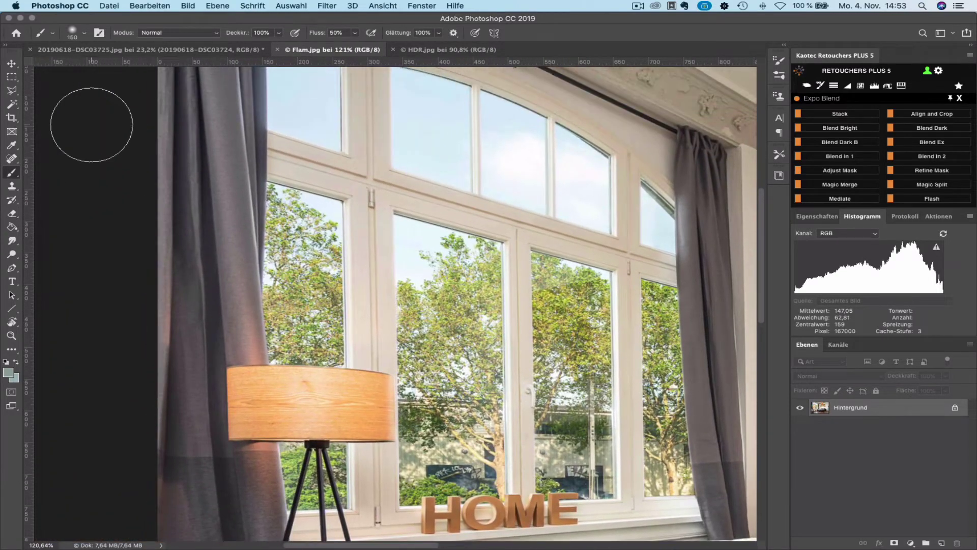
{"action": "scroll", "coordinate": [92, 125], "scroll_direction": "up", "scroll_amount": 3}
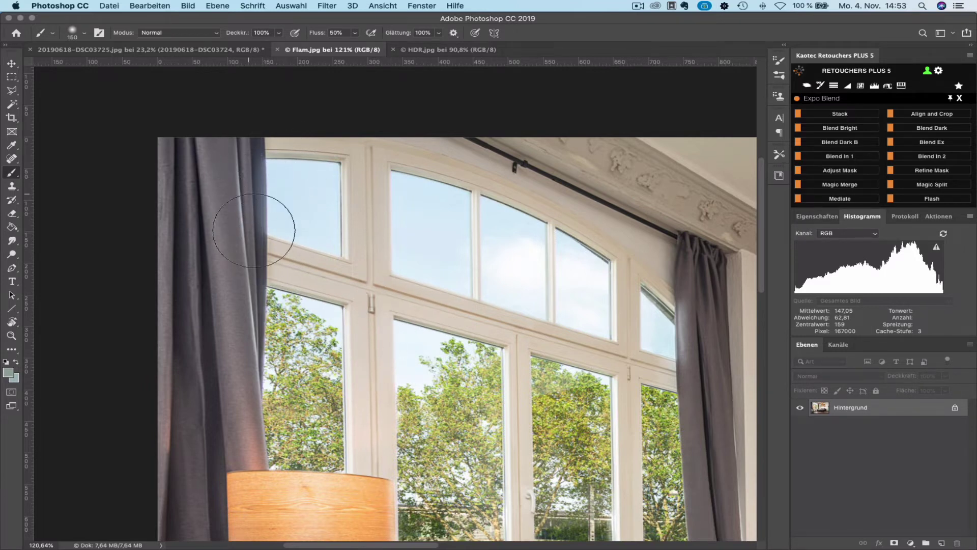
{"action": "scroll", "coordinate": [537, 318], "scroll_direction": "down", "scroll_amount": 5}
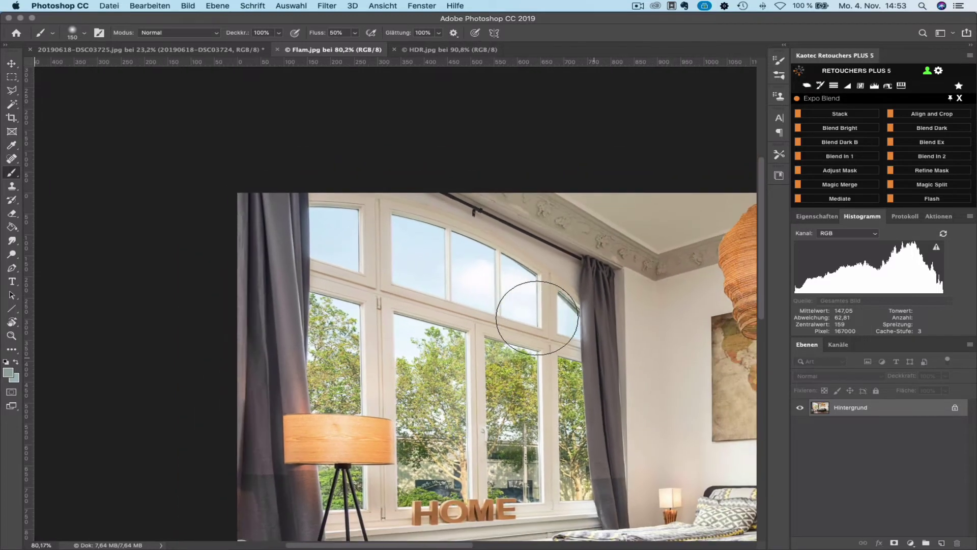
{"action": "scroll", "coordinate": [537, 317], "scroll_direction": "down", "scroll_amount": 1}
{"action": "scroll", "coordinate": [535, 317], "scroll_direction": "down", "scroll_amount": 2}
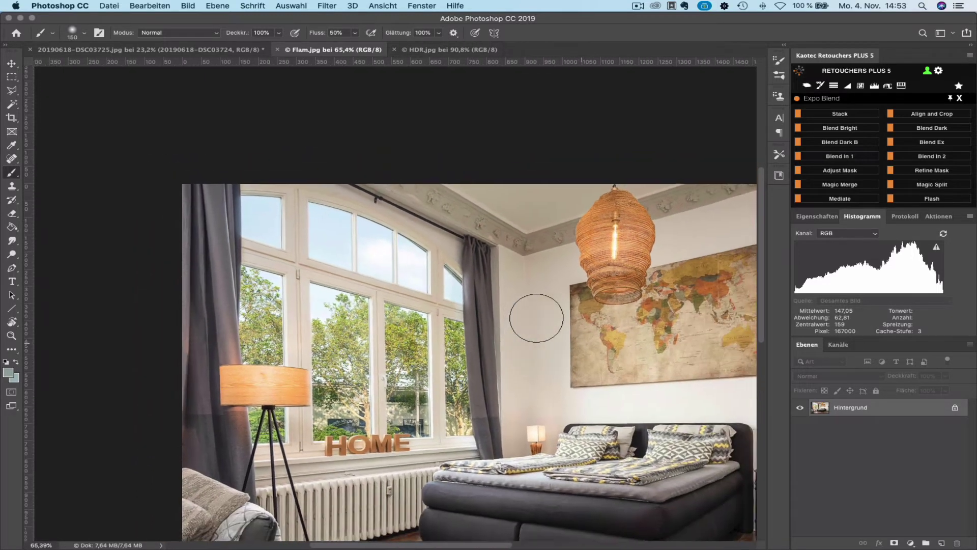
{"action": "scroll", "coordinate": [415, 299], "scroll_direction": "down", "scroll_amount": 3}
{"action": "scroll", "coordinate": [415, 305], "scroll_direction": "right", "scroll_amount": 5}
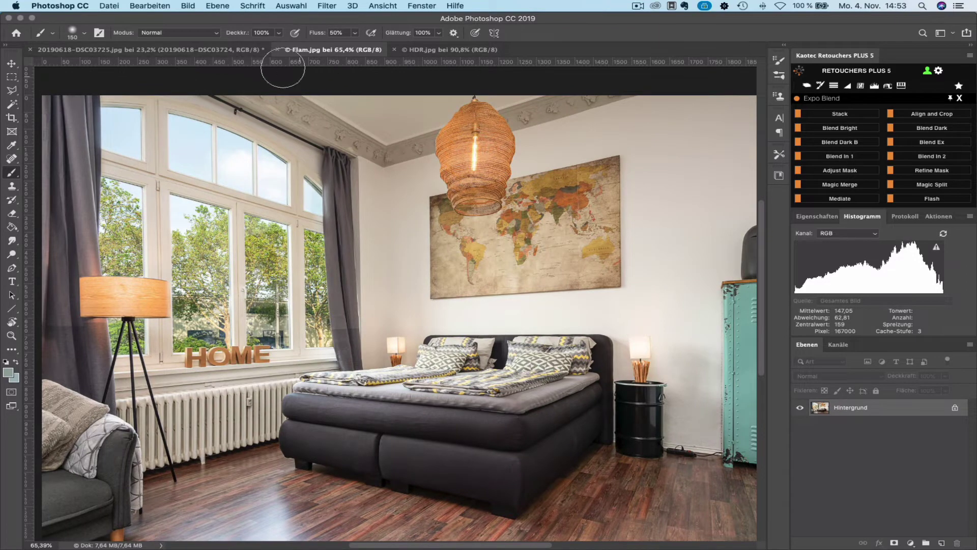
{"action": "left_click", "coordinate": [220, 51]}
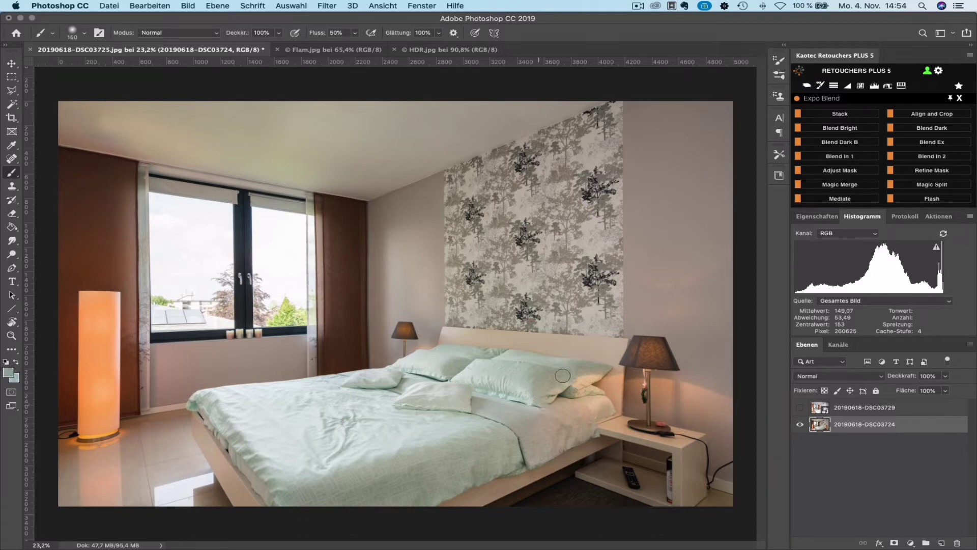
- Compare DSC03729 and DSC03724, leaving DSC03729 visible and selected on top
{"action": "left_click", "coordinate": [801, 408]}
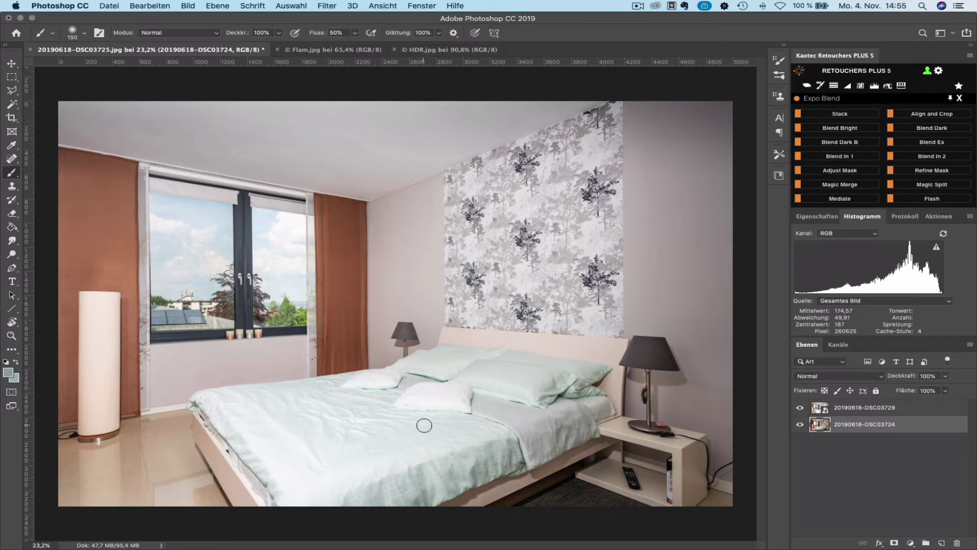
{"action": "left_click", "coordinate": [858, 410]}
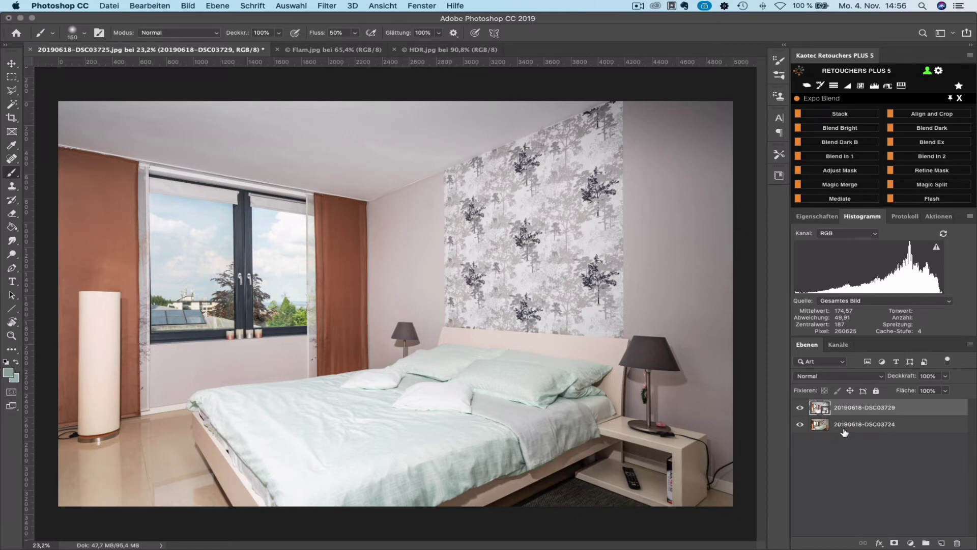
{"action": "left_click", "coordinate": [866, 426]}
{"action": "left_click", "coordinate": [801, 407]}
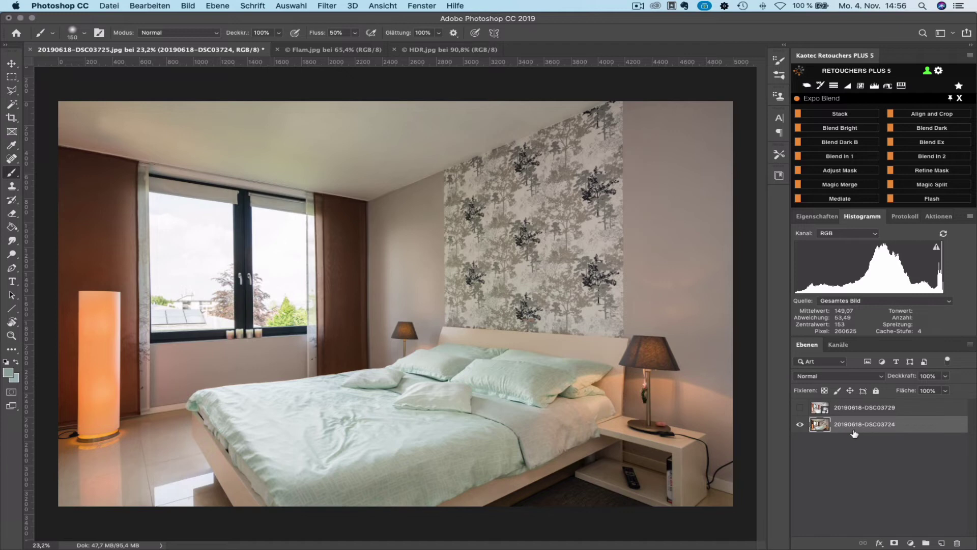
{"action": "left_click", "coordinate": [881, 407]}
{"action": "left_click", "coordinate": [800, 408]}
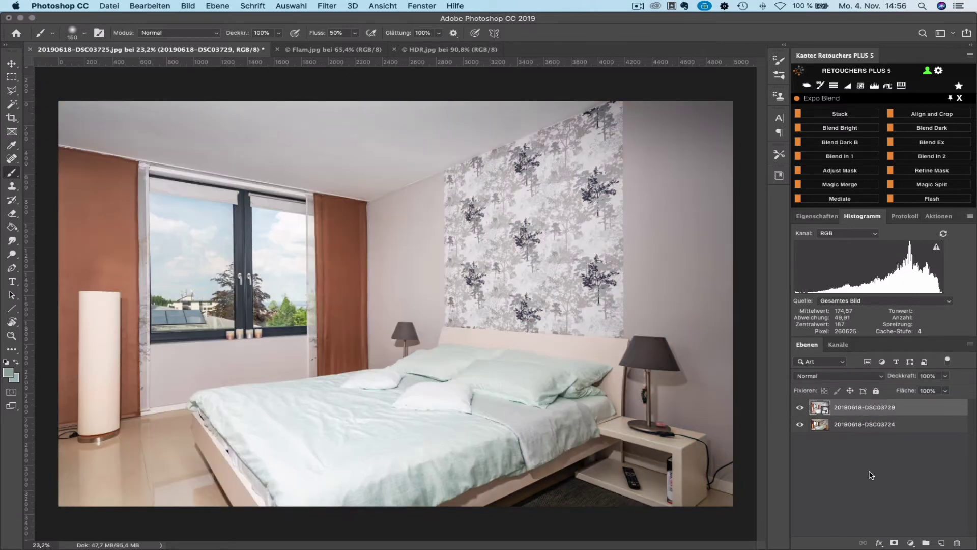
- Blend DSC03729 with Darken (Abdunkeln) and give it an inverted, all-black layer mask
{"action": "left_click", "coordinate": [840, 377]}
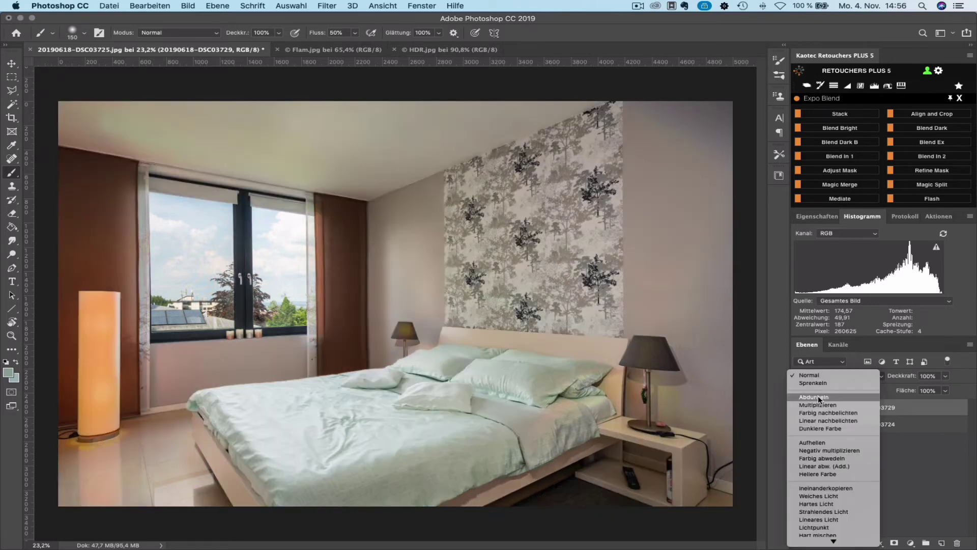
{"action": "left_click", "coordinate": [818, 397]}
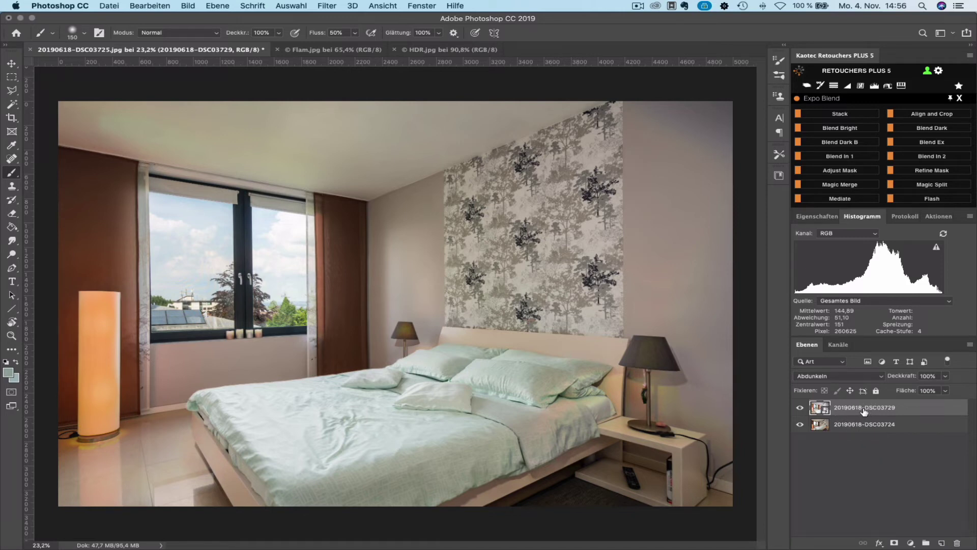
{"action": "left_click", "coordinate": [894, 544]}
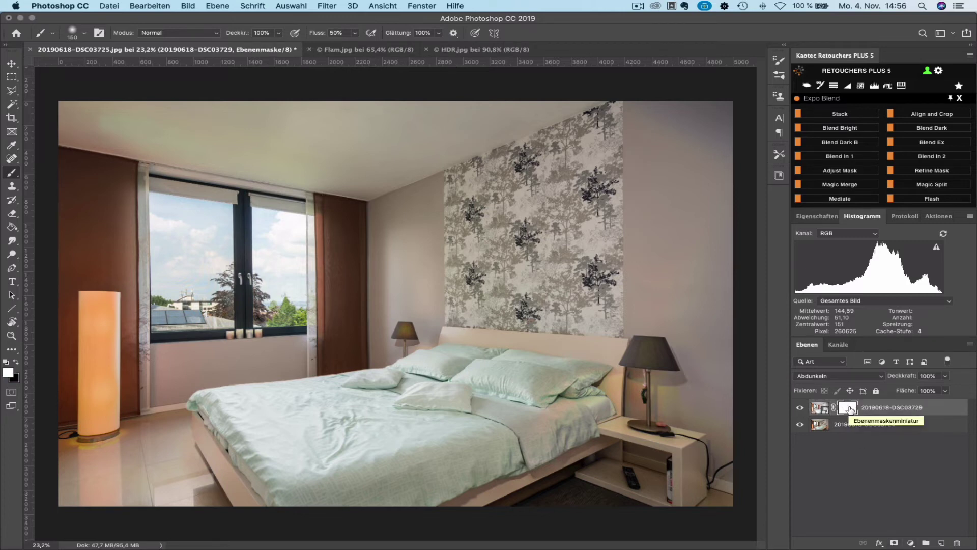
{"action": "key", "text": "ctrl+i"}
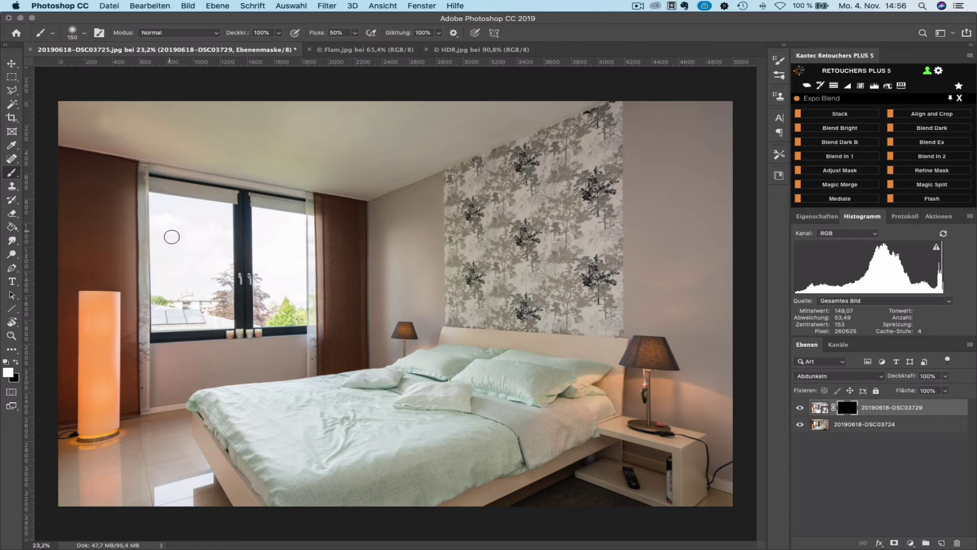
- Set the soft brush to 500 px size with 100% flow
{"action": "left_click", "coordinate": [85, 33]}
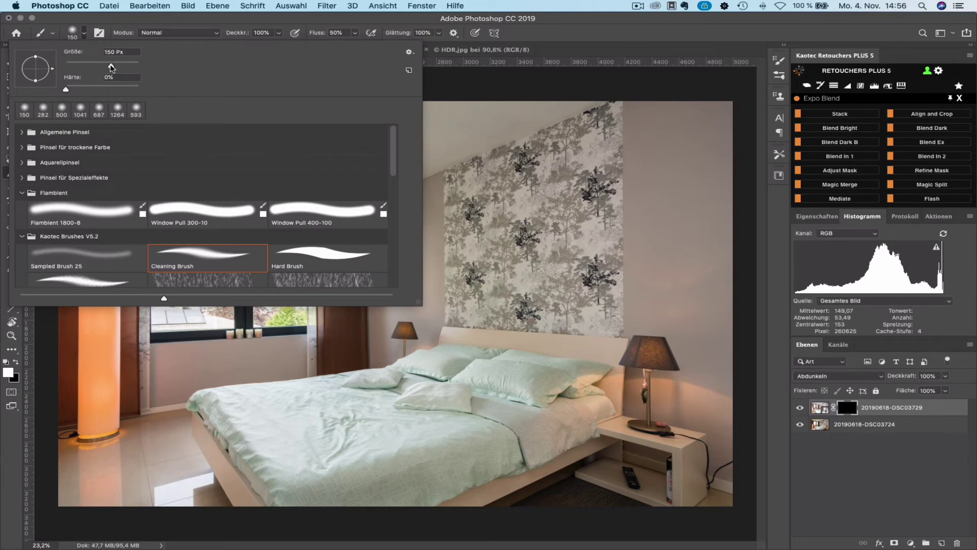
{"action": "left_click_drag", "start_coordinate": [112, 67], "coordinate": [117, 68]}
{"action": "type", "text": "500"}
{"action": "key", "text": "Return"}
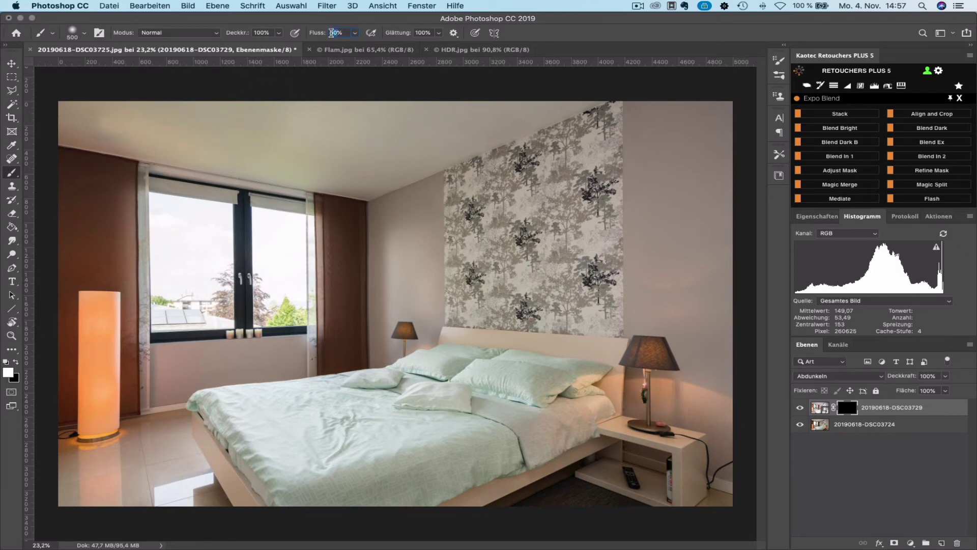
{"action": "type", "text": "10"}
{"action": "key", "text": "Tab"}
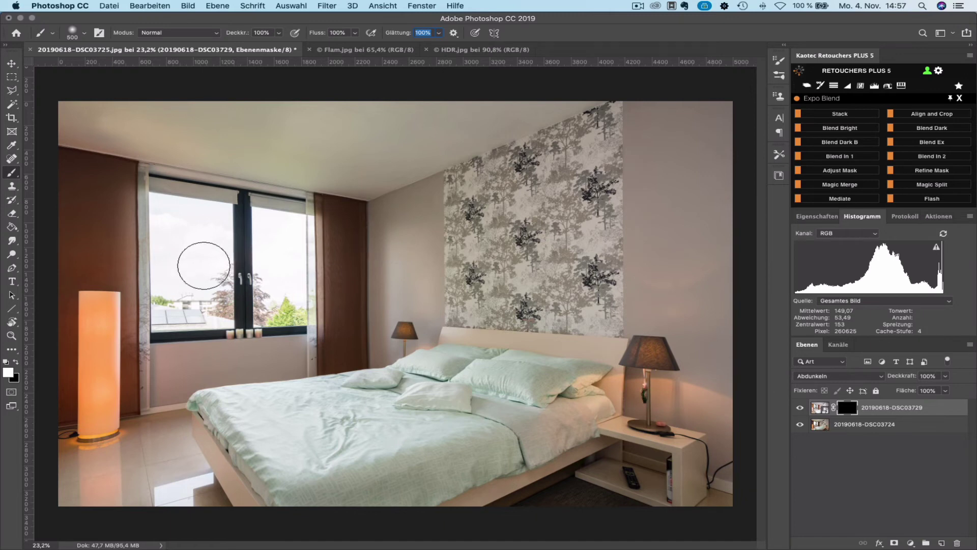
- Paint over the window panes on the DSC03729 mask to reveal the cloudy sky
{"action": "mouse_move", "coordinate": [182, 241]}
{"action": "left_mouse_down"}
{"action": "mouse_move", "coordinate": [217, 246]}
{"action": "mouse_move", "coordinate": [212, 212]}
{"action": "mouse_move", "coordinate": [154, 205]}
{"action": "mouse_move", "coordinate": [163, 212]}
{"action": "mouse_move", "coordinate": [159, 255]}
{"action": "mouse_move", "coordinate": [161, 196]}
{"action": "mouse_move", "coordinate": [157, 319]}
{"action": "mouse_move", "coordinate": [217, 306]}
{"action": "mouse_move", "coordinate": [217, 270]}
{"action": "mouse_move", "coordinate": [216, 306]}
{"action": "mouse_move", "coordinate": [171, 313]}
{"action": "mouse_move", "coordinate": [156, 283]}
{"action": "mouse_move", "coordinate": [158, 204]}
{"action": "mouse_move", "coordinate": [308, 232]}
{"action": "mouse_move", "coordinate": [289, 277]}
{"action": "mouse_move", "coordinate": [262, 284]}
{"action": "mouse_move", "coordinate": [270, 321]}
{"action": "mouse_move", "coordinate": [306, 294]}
{"action": "mouse_move", "coordinate": [279, 304]}
{"action": "mouse_move", "coordinate": [298, 306]}
{"action": "mouse_move", "coordinate": [297, 233]}
{"action": "mouse_move", "coordinate": [273, 218]}
{"action": "mouse_move", "coordinate": [298, 285]}
{"action": "mouse_move", "coordinate": [270, 305]}
{"action": "mouse_move", "coordinate": [173, 310]}
{"action": "mouse_move", "coordinate": [163, 214]}
{"action": "mouse_move", "coordinate": [209, 203]}
{"action": "mouse_move", "coordinate": [312, 223]}
{"action": "mouse_move", "coordinate": [302, 224]}
{"action": "left_mouse_up"}
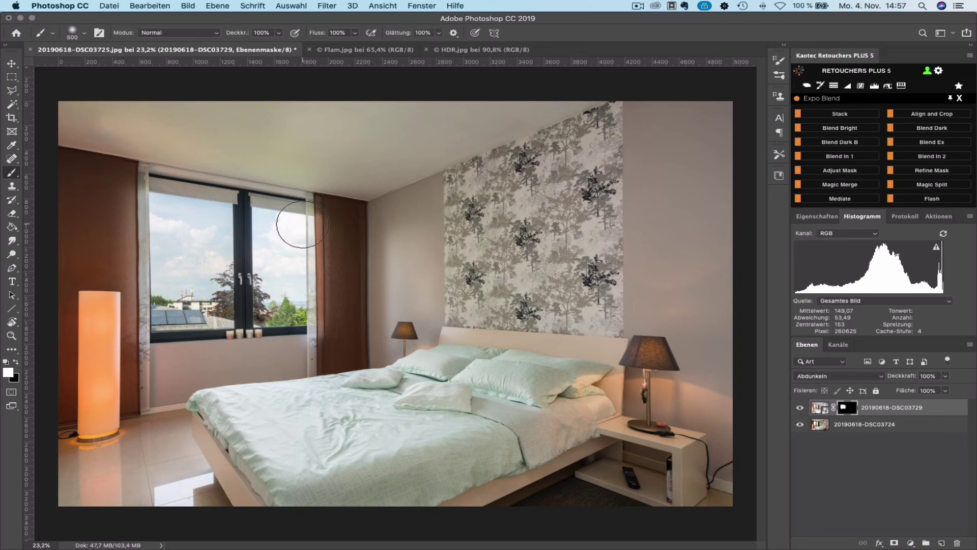
{"action": "scroll", "coordinate": [302, 224], "scroll_direction": "up", "scroll_amount": 3}
{"action": "scroll", "coordinate": [306, 229], "scroll_direction": "left", "scroll_amount": 3}
{"action": "scroll", "coordinate": [300, 217], "scroll_direction": "up", "scroll_amount": 3}
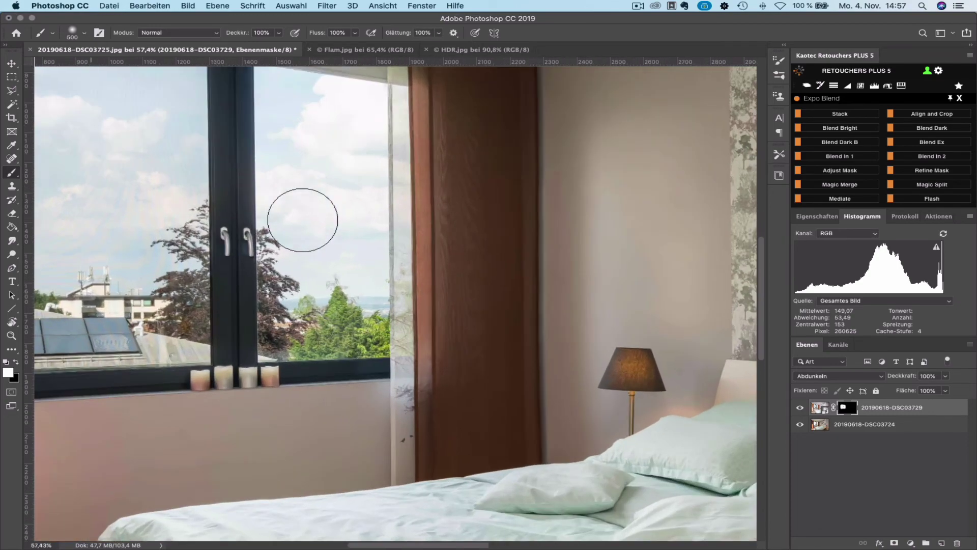
{"action": "scroll", "coordinate": [285, 153], "scroll_direction": "up", "scroll_amount": 2}
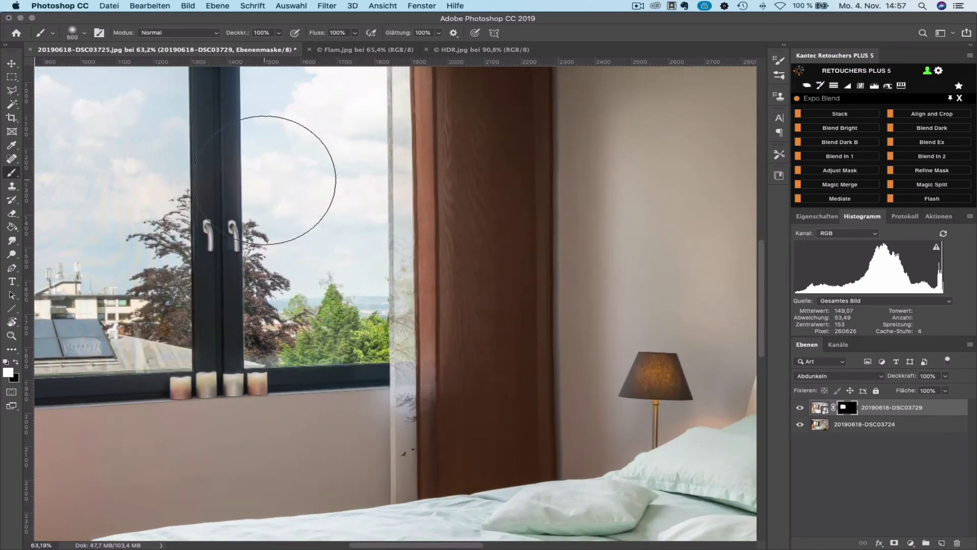
{"action": "scroll", "coordinate": [208, 222], "scroll_direction": "down", "scroll_amount": 2}
{"action": "scroll", "coordinate": [208, 222], "scroll_direction": "down", "scroll_amount": 1}
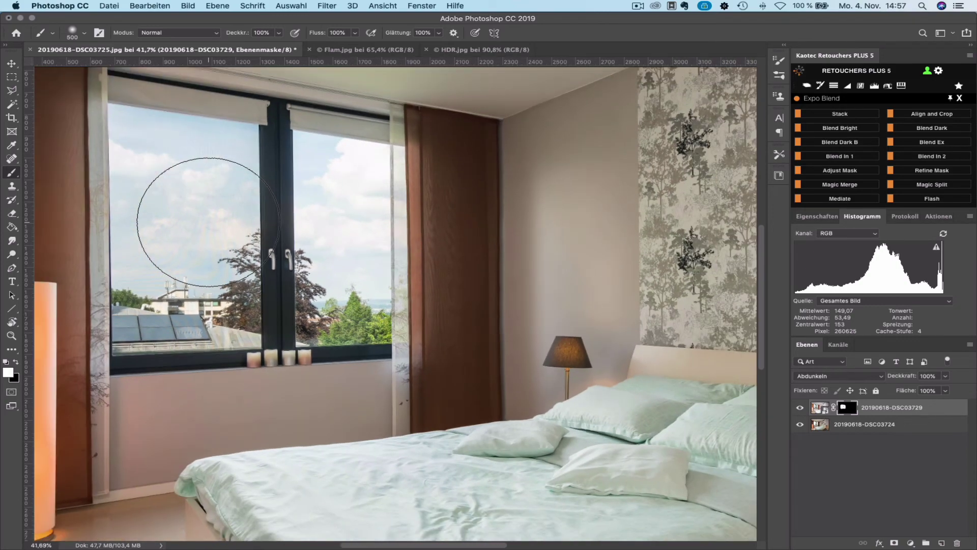
{"action": "scroll", "coordinate": [209, 222], "scroll_direction": "down", "scroll_amount": 2}
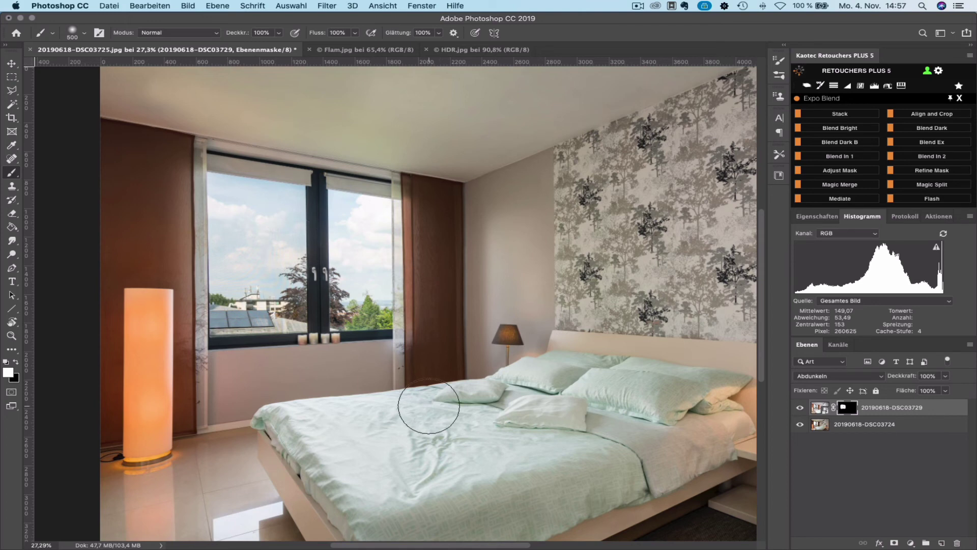
{"action": "mouse_move", "coordinate": [295, 250]}
{"action": "left_mouse_down"}
{"action": "mouse_move", "coordinate": [305, 245]}
{"action": "mouse_move", "coordinate": [212, 188]}
{"action": "left_mouse_up"}
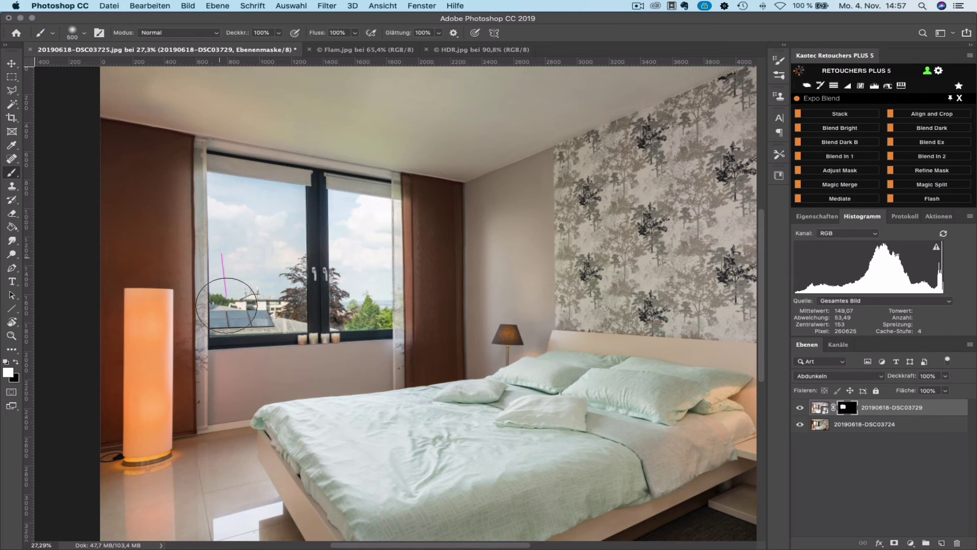
{"action": "left_click_drag", "start_coordinate": [211, 188], "coordinate": [387, 300]}
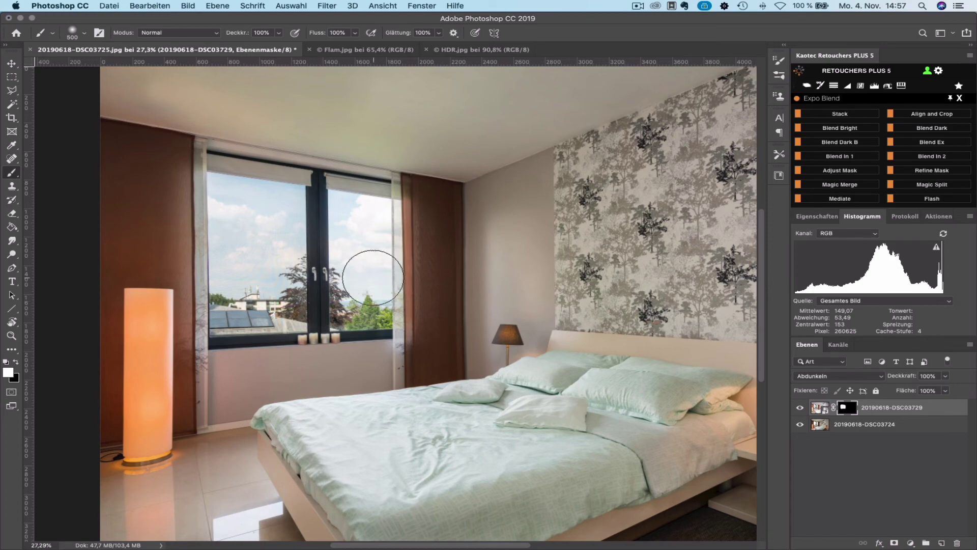
{"action": "scroll", "coordinate": [373, 277], "scroll_direction": "down", "scroll_amount": 2}
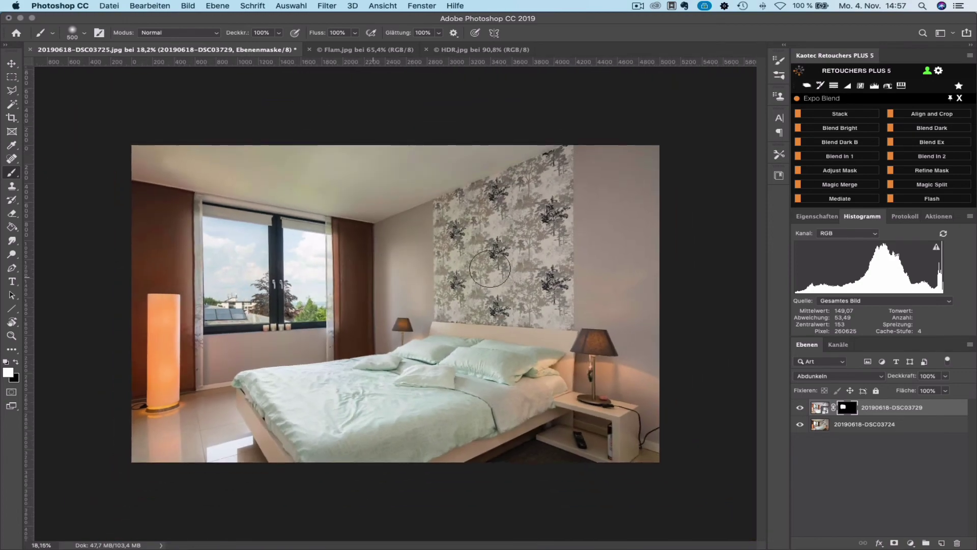
{"action": "left_click", "coordinate": [884, 497]}
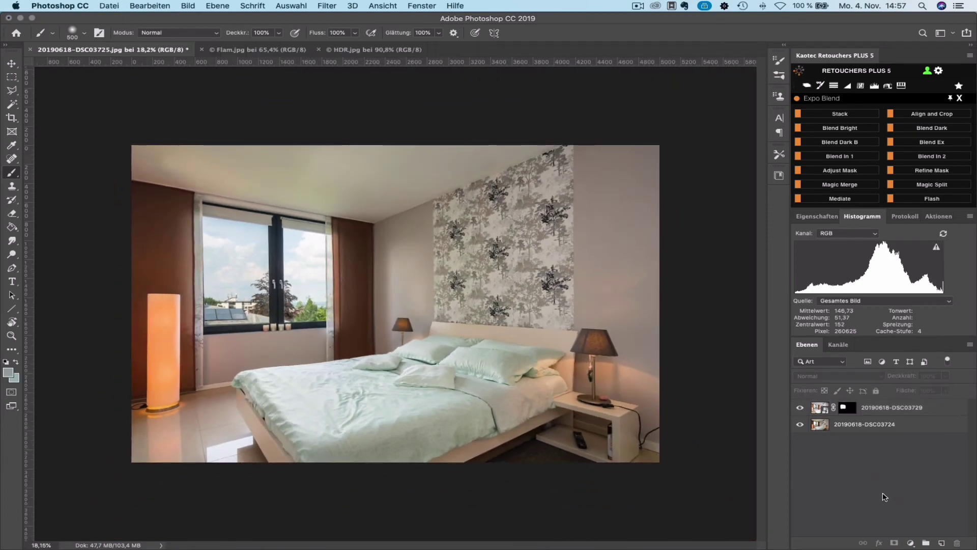
{"action": "left_click", "coordinate": [800, 410]}
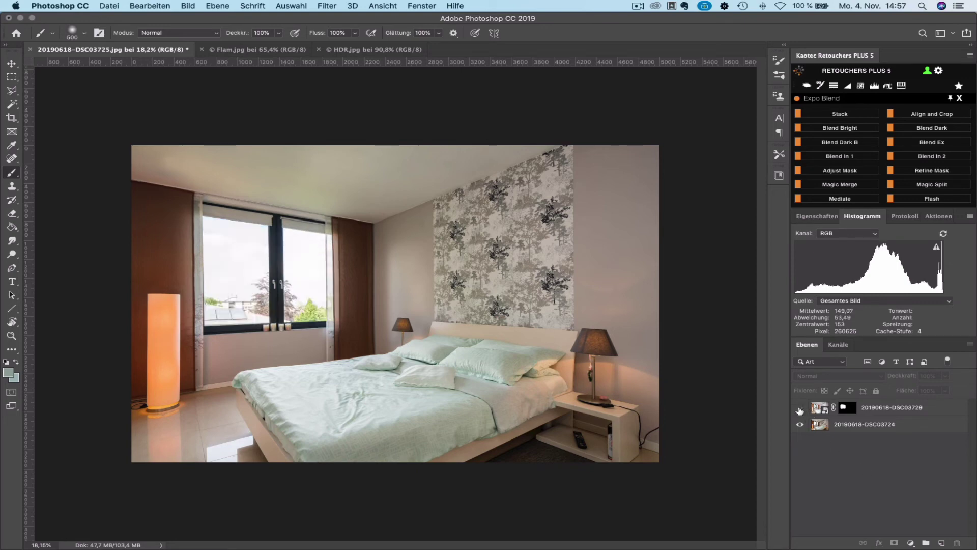
{"action": "left_click", "coordinate": [874, 408]}
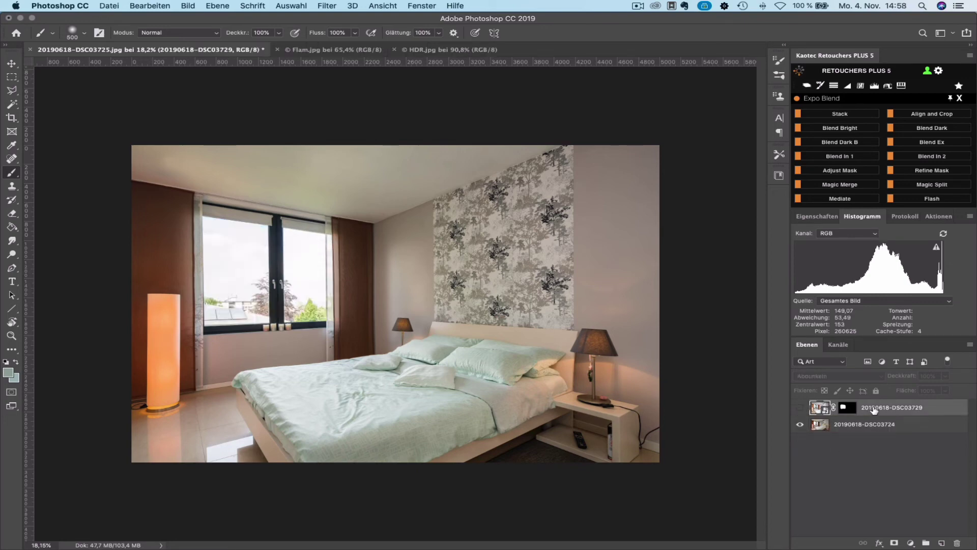
{"action": "left_click", "coordinate": [801, 409]}
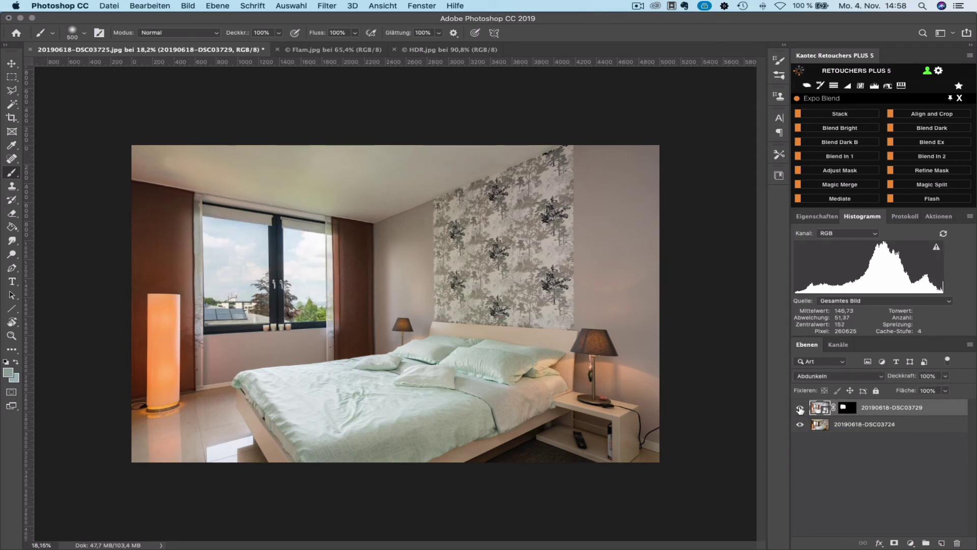
{"action": "left_click", "coordinate": [840, 455]}
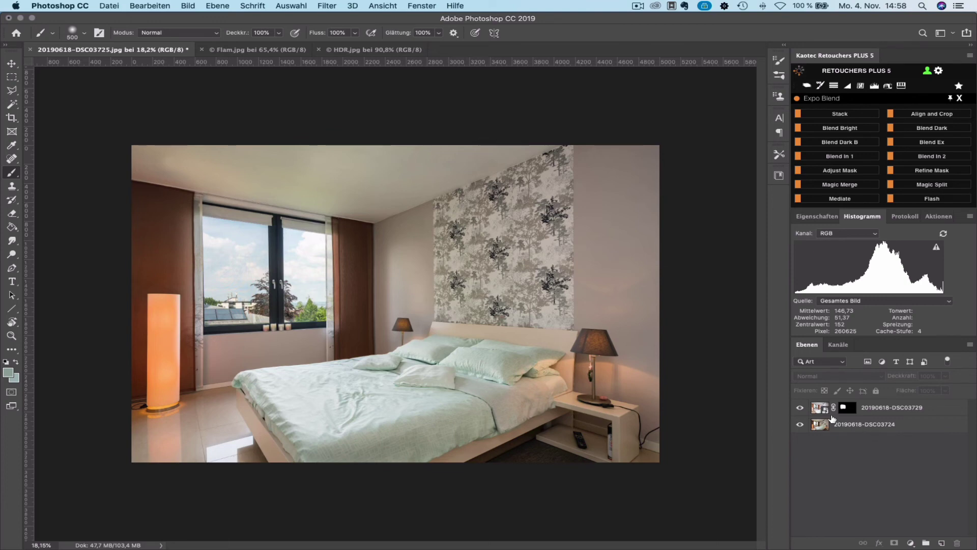
{"action": "left_click", "coordinate": [873, 409]}
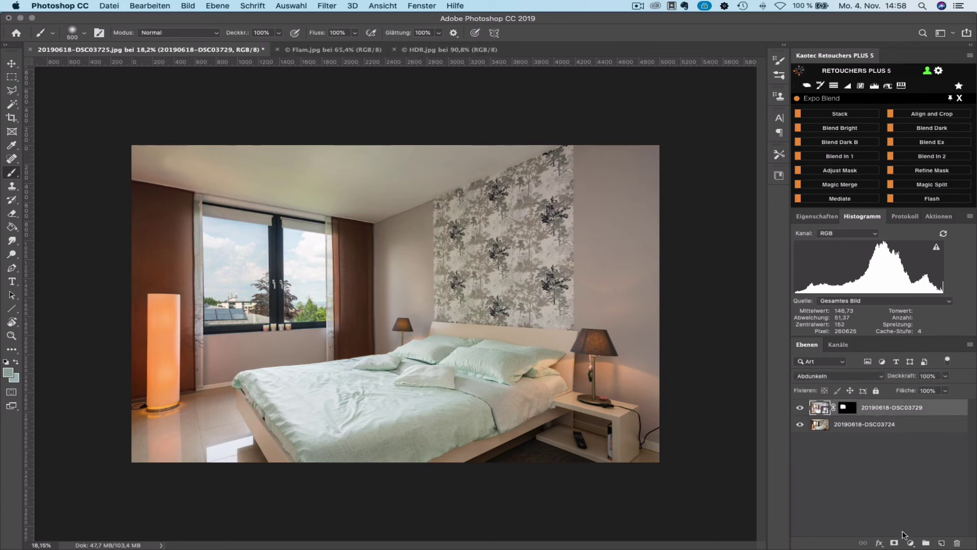
- Add a Brightness/Contrast layer clipped to DSC03729, leaving brightness at -1
{"action": "left_click", "coordinate": [911, 544]}
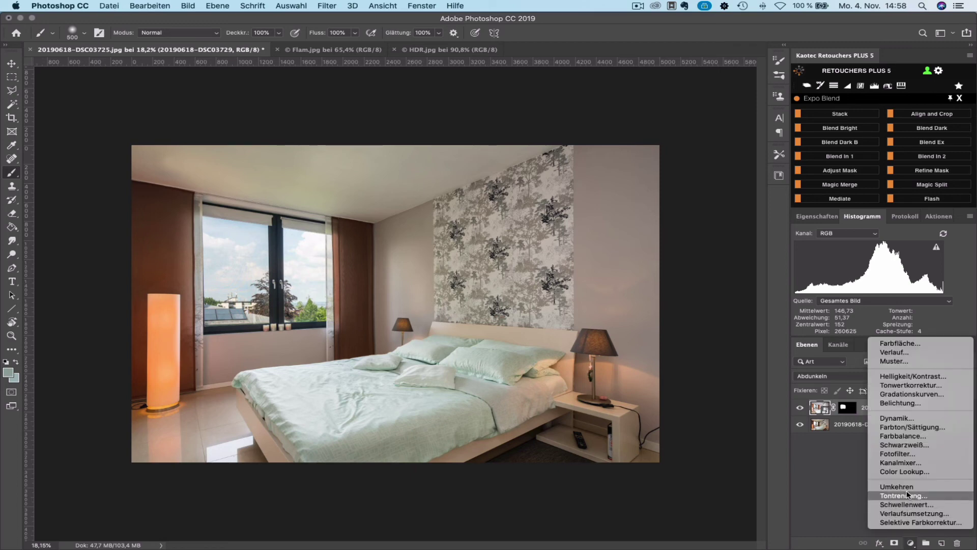
{"action": "left_click", "coordinate": [901, 376]}
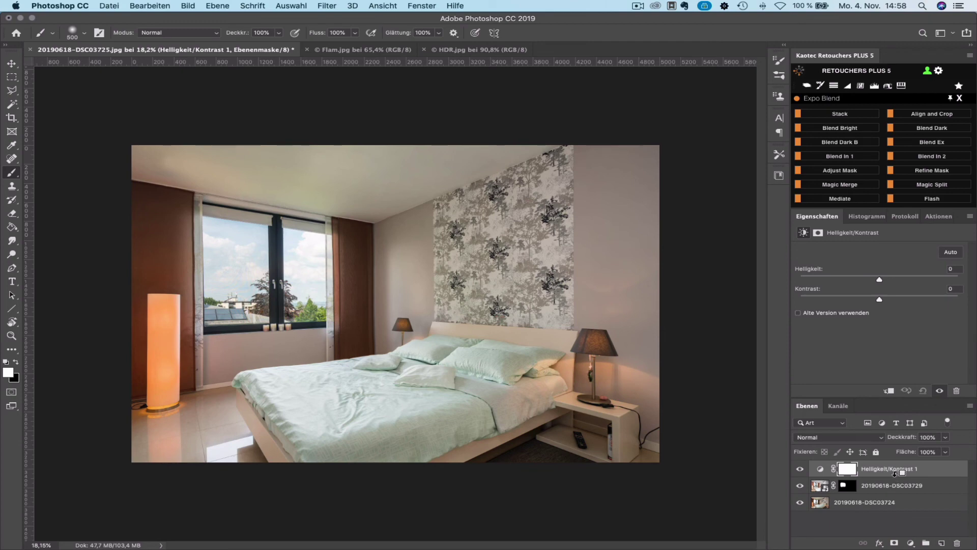
{"action": "left_click", "coordinate": [897, 477], "text": "alt"}
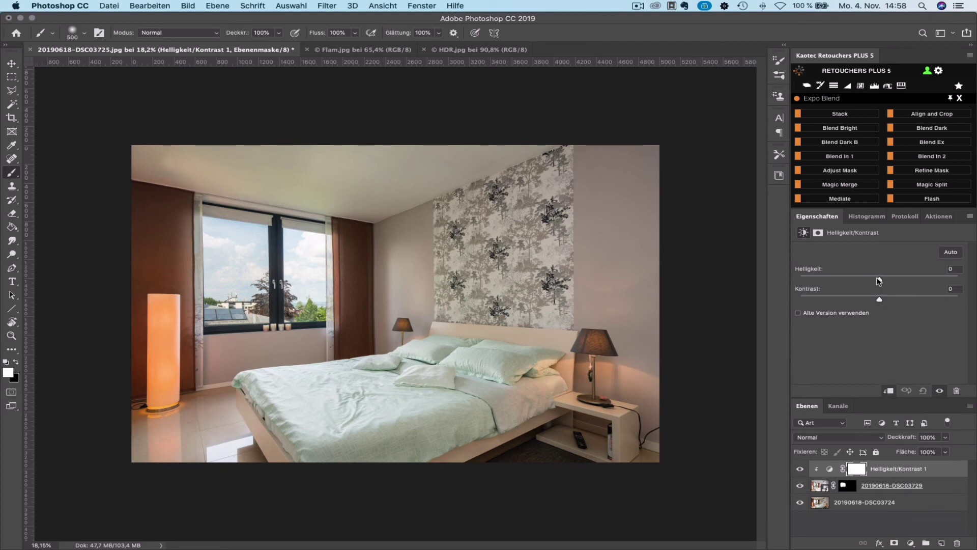
{"action": "mouse_move", "coordinate": [880, 280]}
{"action": "left_mouse_down"}
{"action": "mouse_move", "coordinate": [910, 281]}
{"action": "mouse_move", "coordinate": [879, 280]}
{"action": "left_mouse_up"}
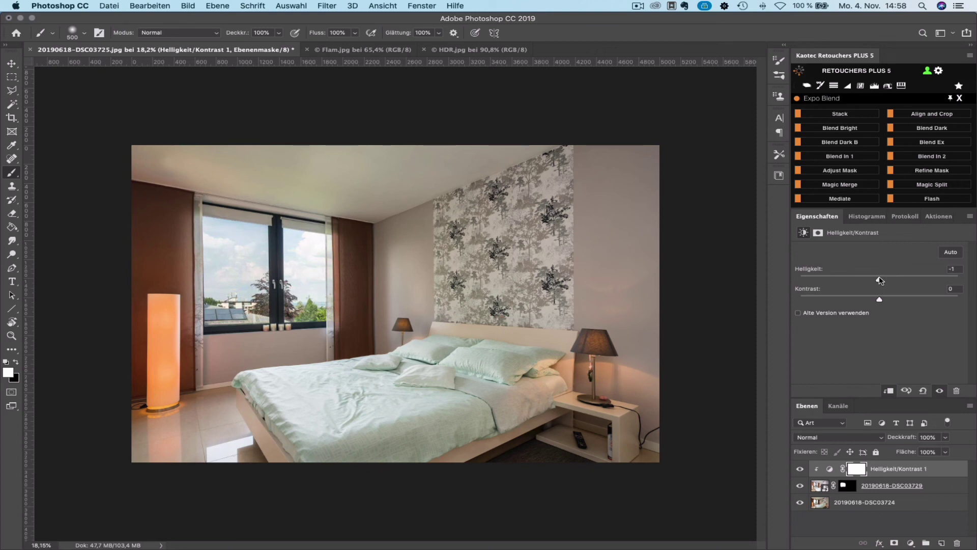
{"action": "left_click", "coordinate": [902, 523]}
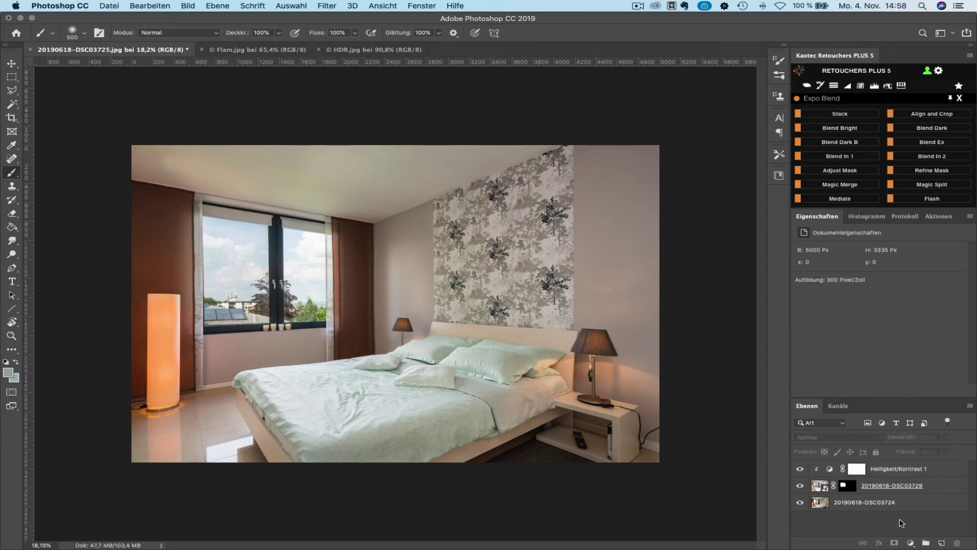